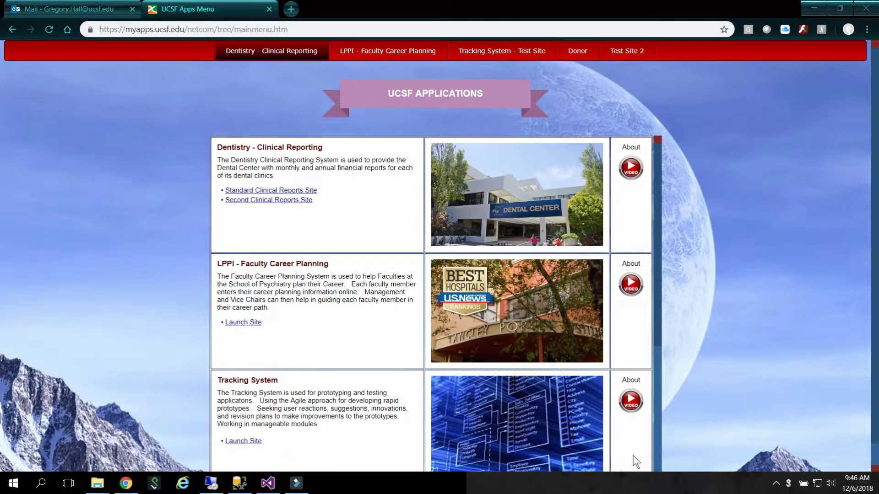
Launch the Tracking System site and log in with the user ID and password.
{"action": "left_click", "coordinate": [553, 419]}
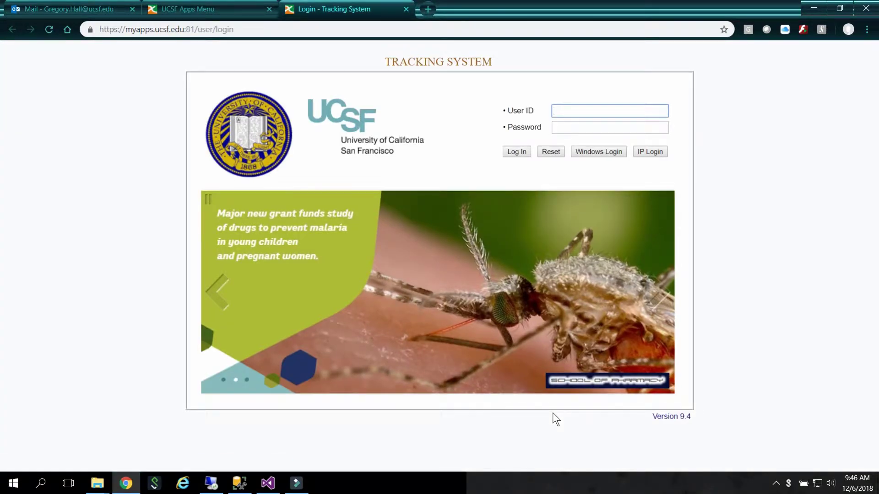
{"action": "type", "text": "Wiki"}
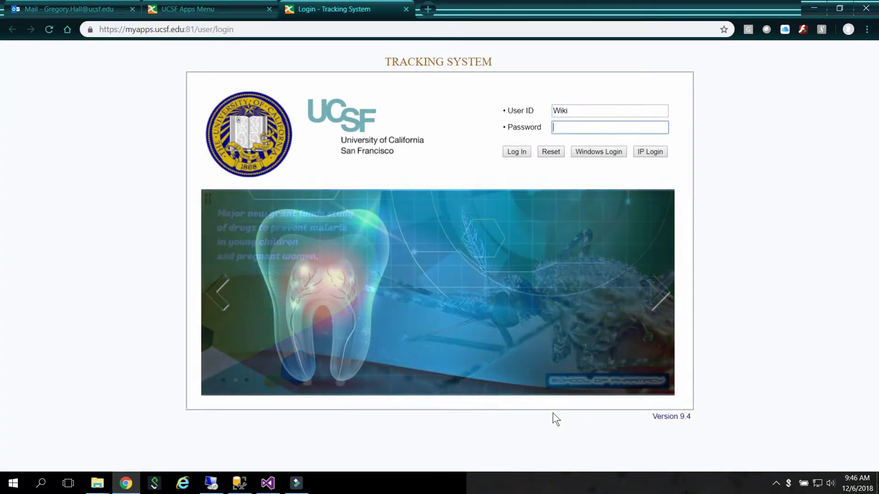
{"action": "key", "text": "Tab"}
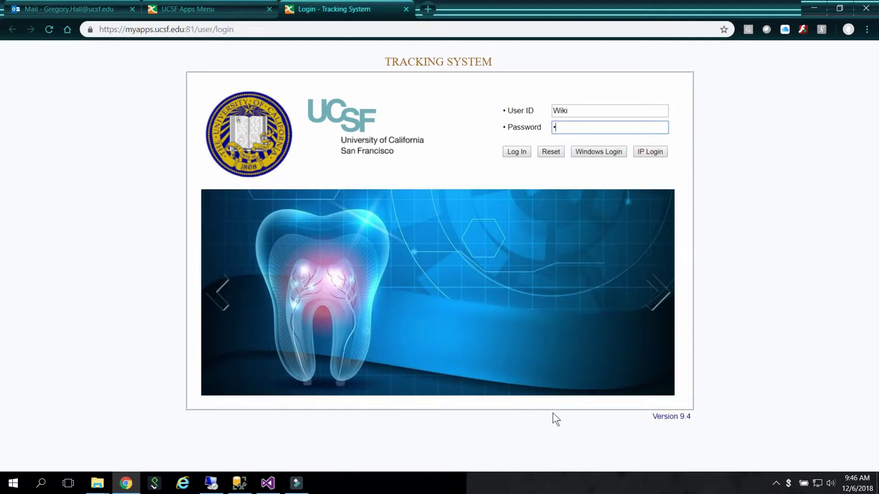
{"action": "type", "text": "••••"}
{"action": "key", "text": "Return"}
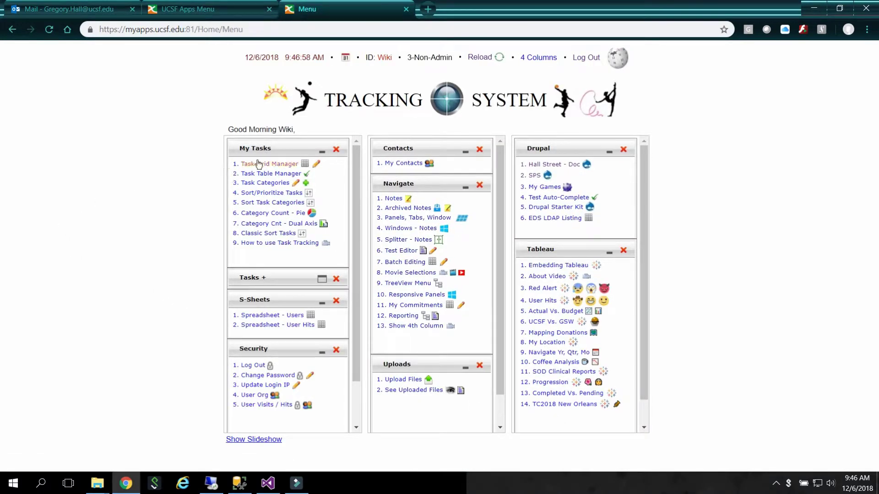
Open Task Grid Manager and filter Category equal to TFS, leaving three tasks.
{"action": "left_click", "coordinate": [261, 164]}
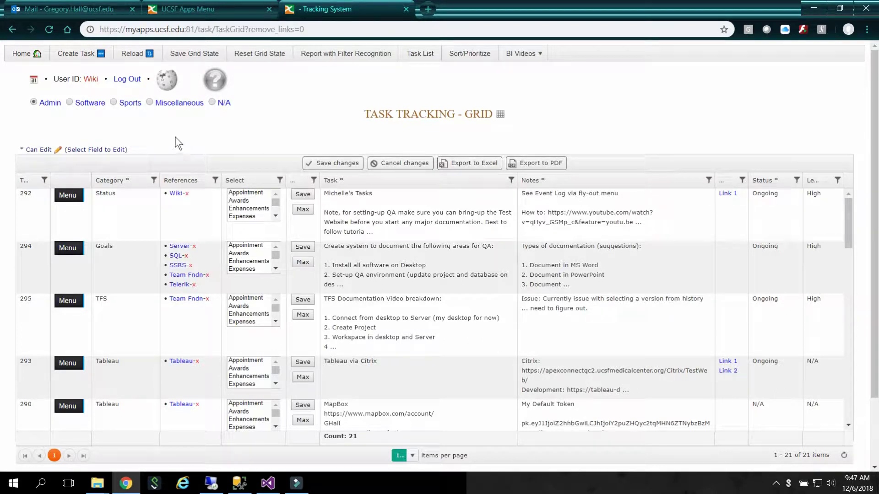
{"action": "left_click", "coordinate": [154, 181]}
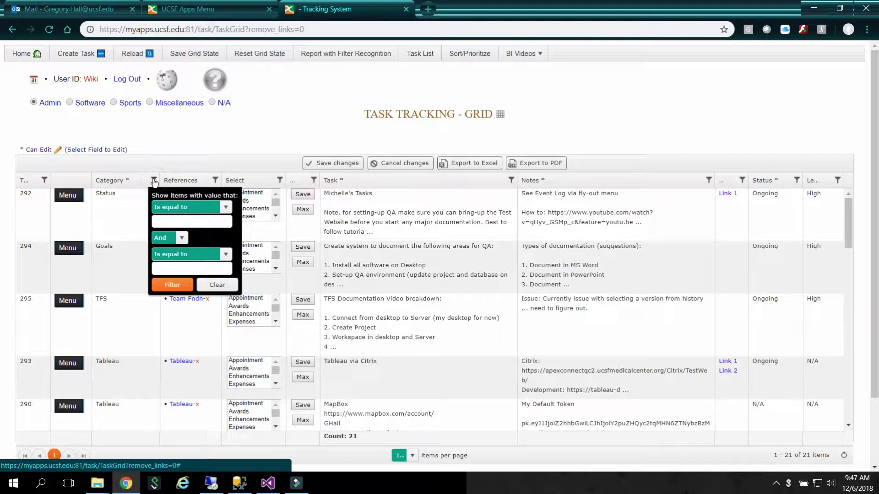
{"action": "left_click", "coordinate": [172, 217]}
{"action": "type", "text": "TFS"}
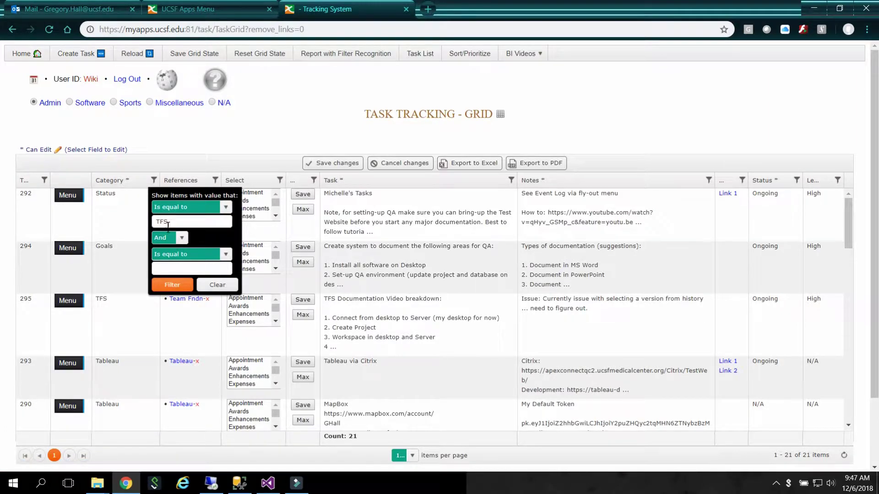
{"action": "left_click", "coordinate": [173, 285]}
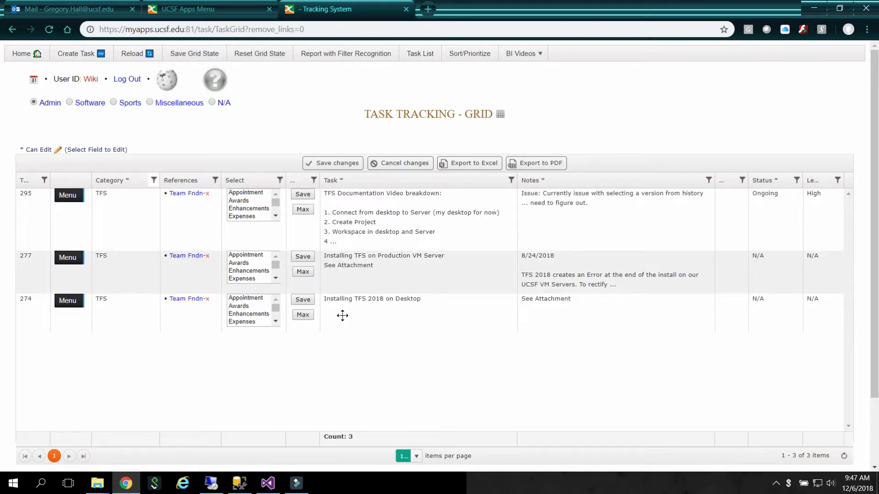
Save the TFS grid state, view task 277's attachments, then return to the grid.
{"action": "left_click", "coordinate": [188, 55]}
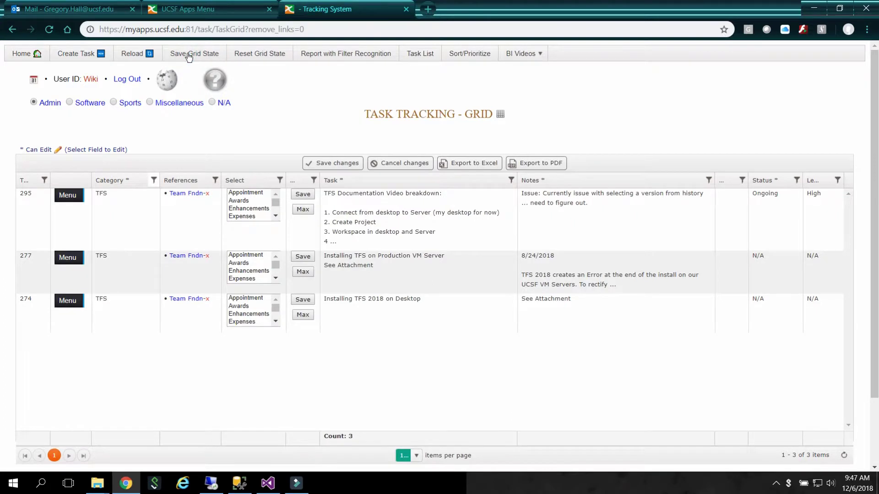
{"action": "left_click", "coordinate": [67, 257]}
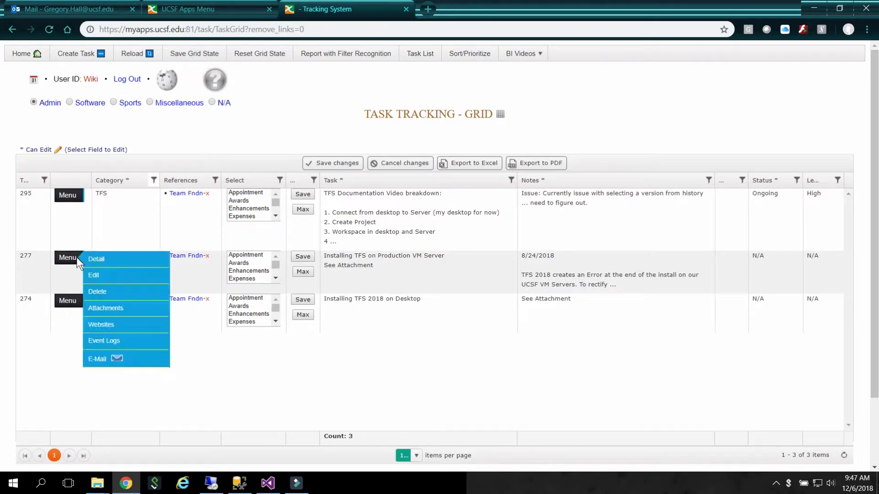
{"action": "left_click", "coordinate": [110, 308]}
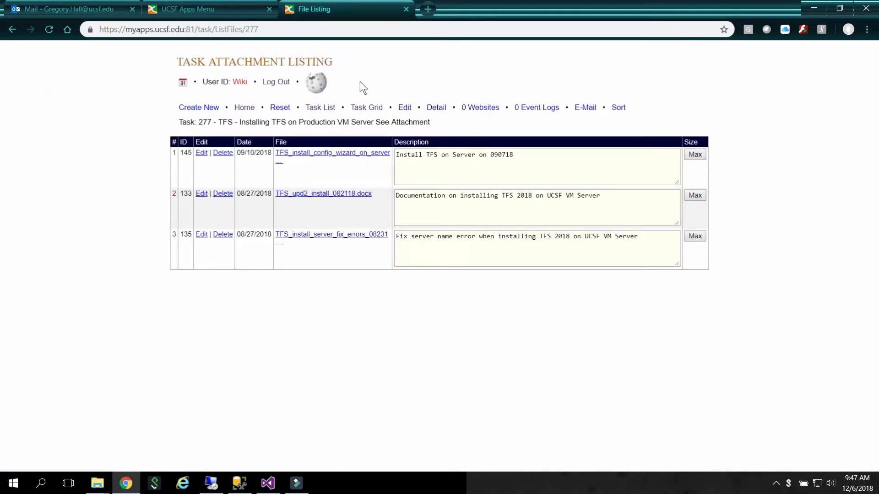
{"action": "left_click", "coordinate": [366, 108]}
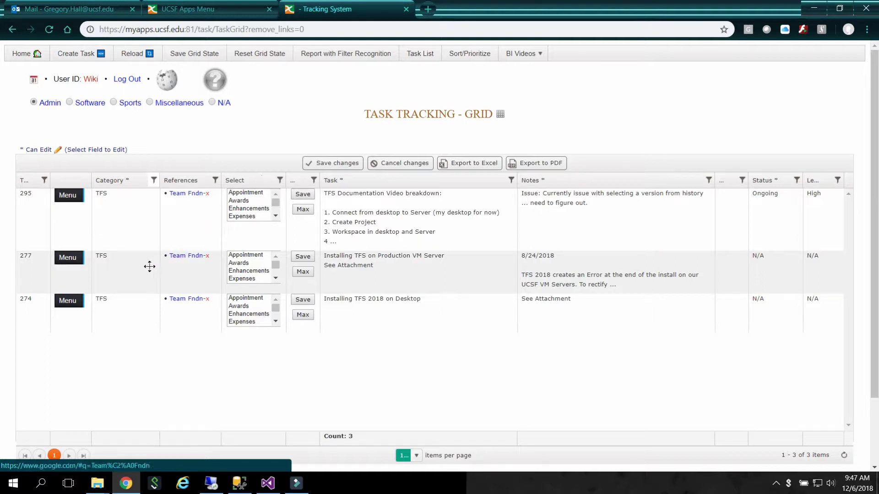
Download TFS_Steps_073118.docx from task 274's attachments and open it in Word.
{"action": "left_click", "coordinate": [67, 301]}
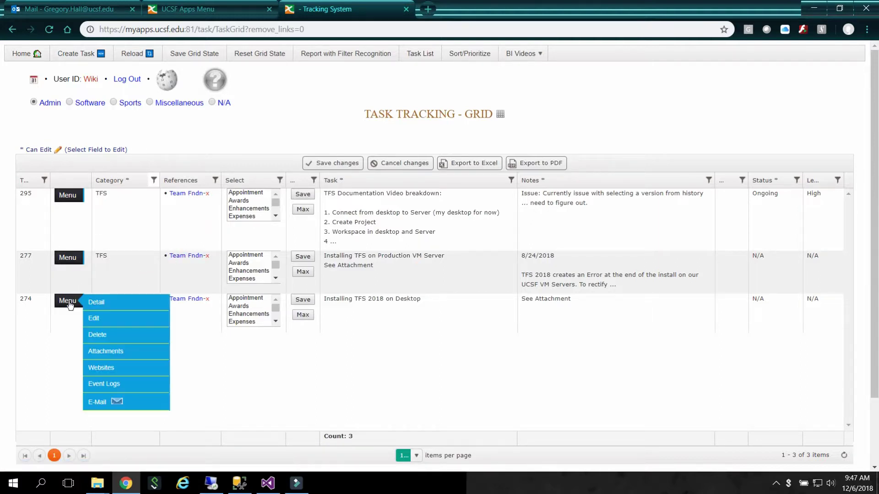
{"action": "left_click", "coordinate": [105, 351]}
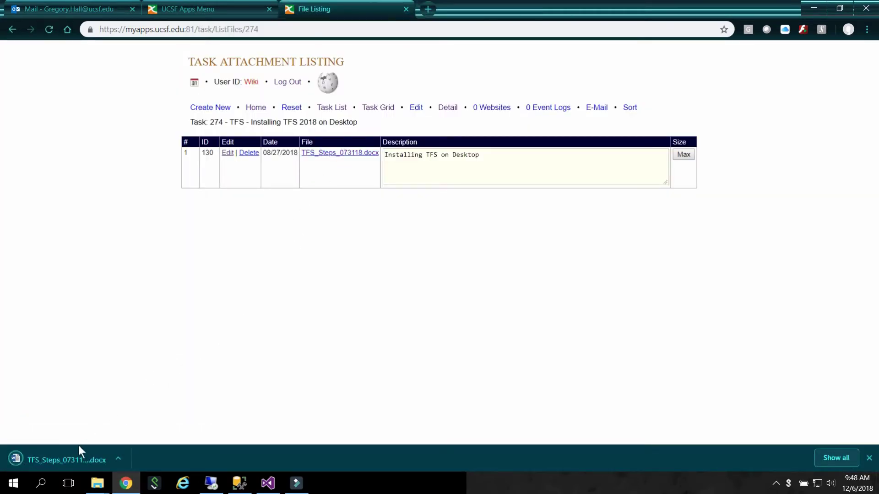
{"action": "left_click", "coordinate": [51, 459]}
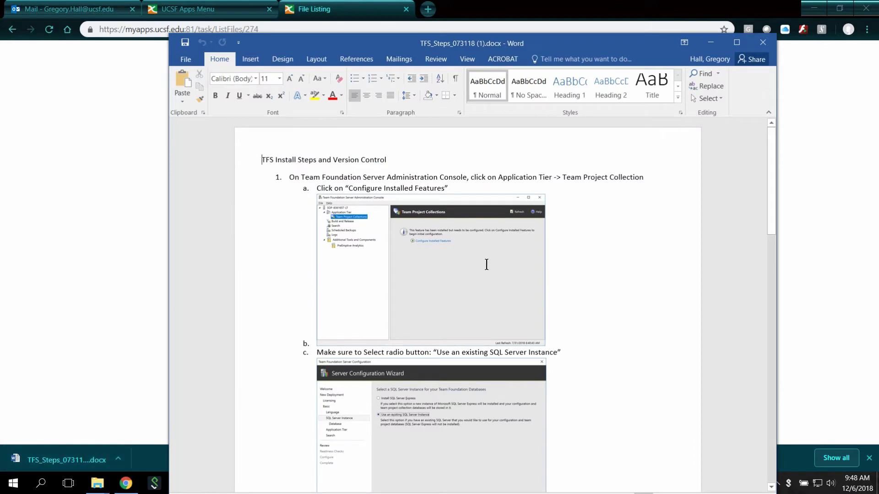
{"action": "left_click_drag", "start_coordinate": [771, 141], "coordinate": [771, 206]}
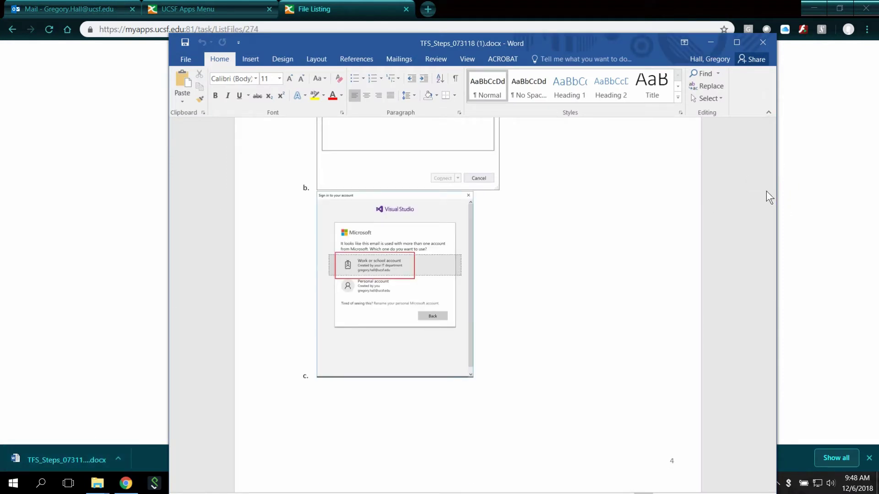
{"action": "left_click_drag", "start_coordinate": [771, 205], "coordinate": [771, 238]}
{"action": "scroll", "coordinate": [787, 302], "scroll_direction": "down", "scroll_amount": 5}
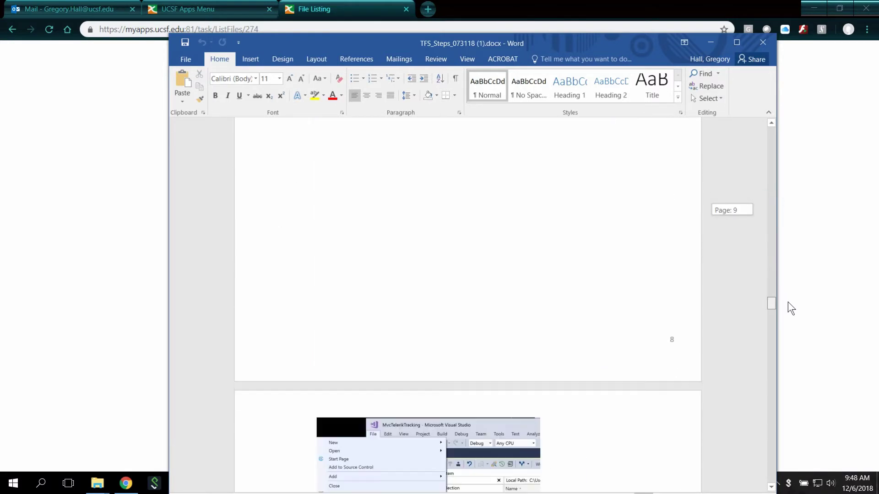
{"action": "scroll", "coordinate": [787, 302], "scroll_direction": "up", "scroll_amount": 5}
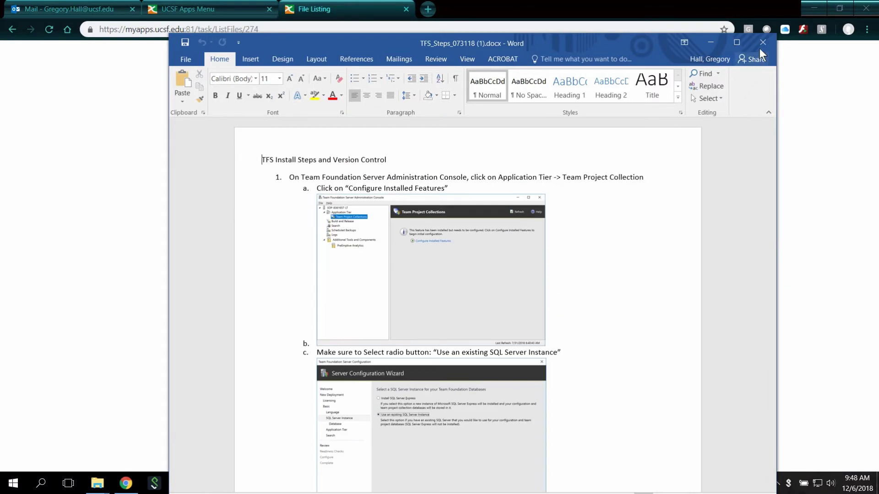
Close the TFS_Steps_073118 document in Word after skimming its pages.
{"action": "left_click", "coordinate": [762, 45]}
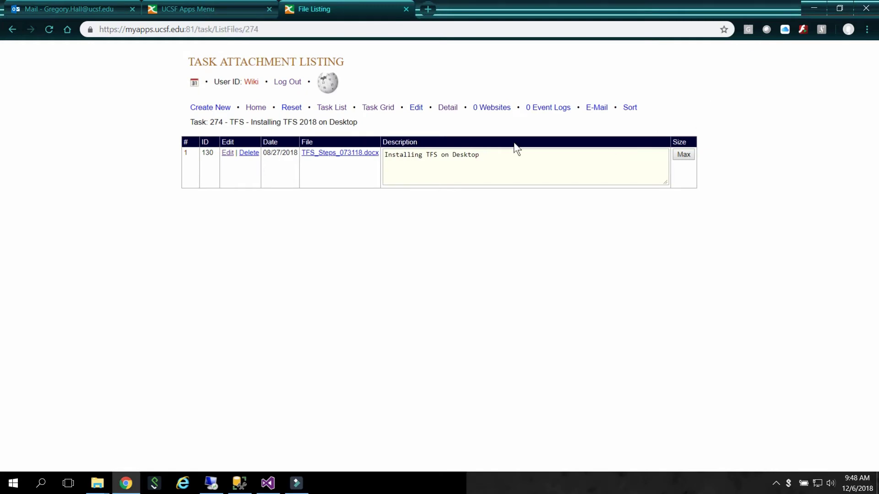
Go back to the task grid and reset the grid state to show all 21 tasks.
{"action": "left_click", "coordinate": [382, 106]}
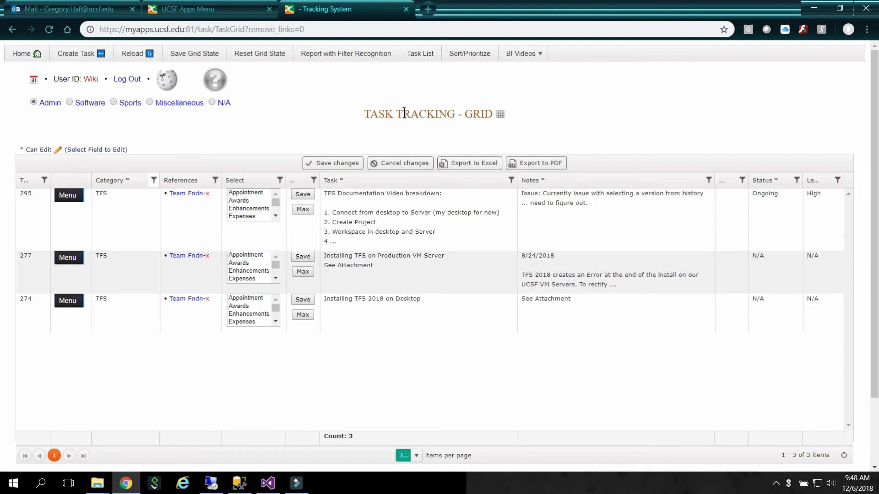
{"action": "left_click", "coordinate": [252, 59]}
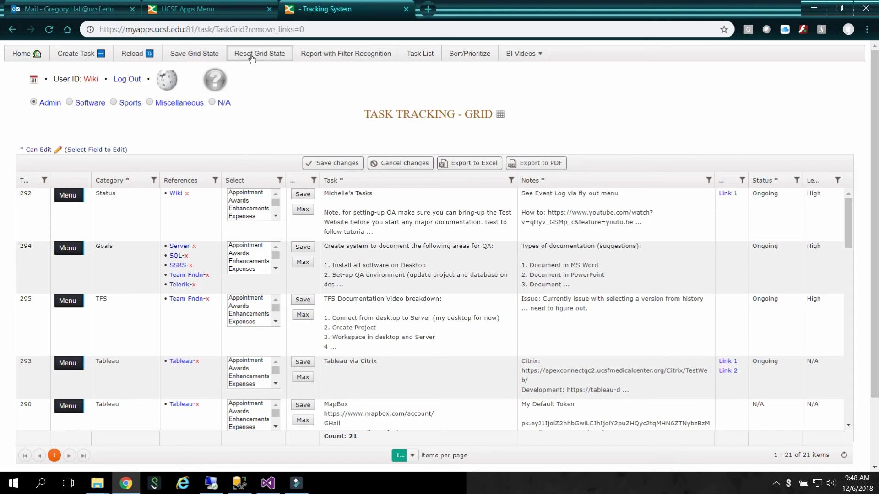